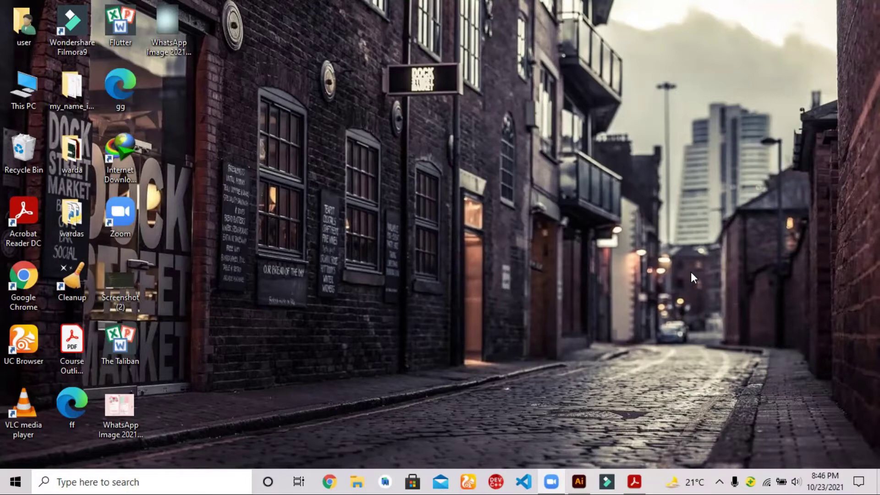
Switch to Illustrator and draw a square with red fill and dark blue stroke near the artboard's upper-left corner.
{"action": "left_click", "coordinate": [579, 480]}
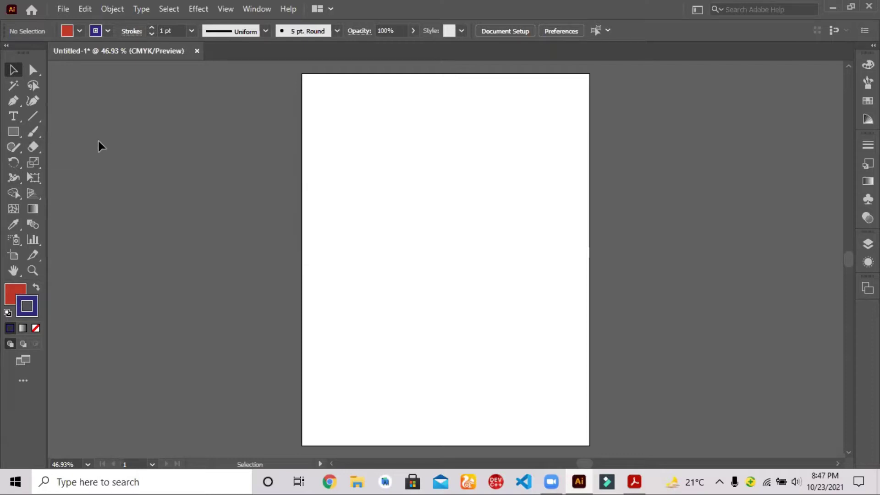
{"action": "left_click", "coordinate": [7, 132]}
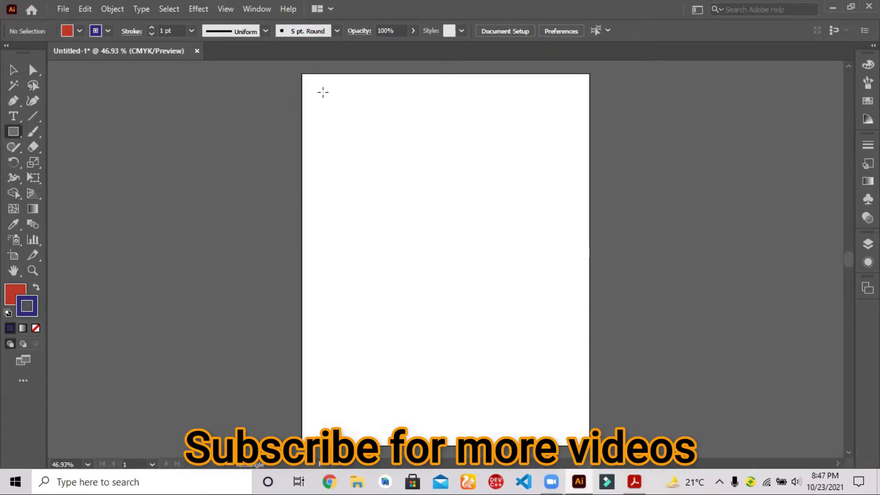
{"action": "left_click_drag", "start_coordinate": [323, 92], "coordinate": [389, 179]}
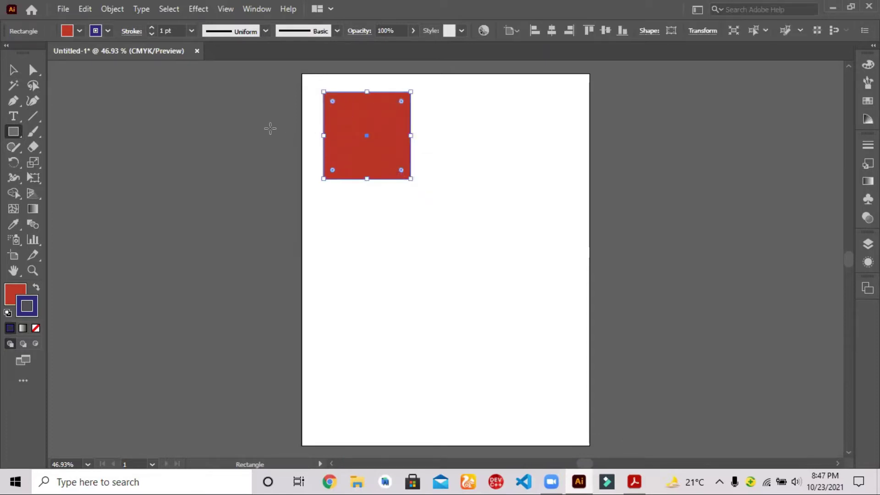
{"action": "left_click", "coordinate": [12, 69]}
{"action": "left_click", "coordinate": [348, 228]}
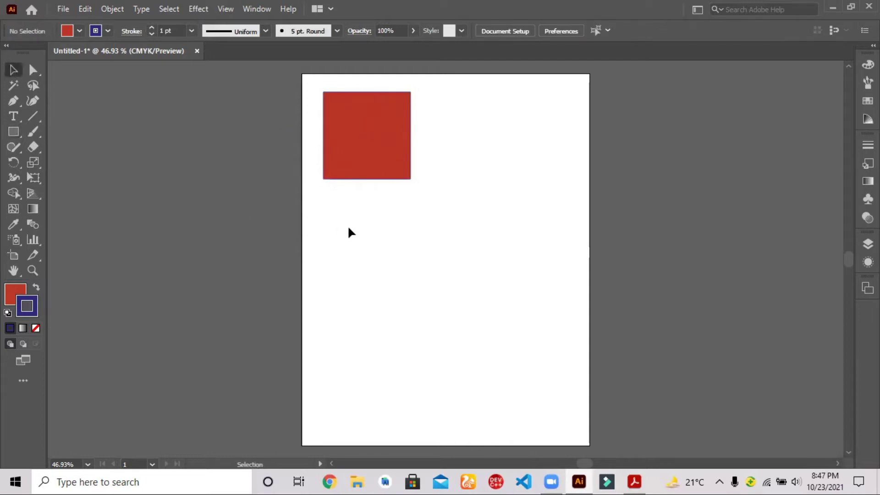
Set the red square's stroke weight to 4 pt and deselect it.
{"action": "left_click", "coordinate": [409, 180]}
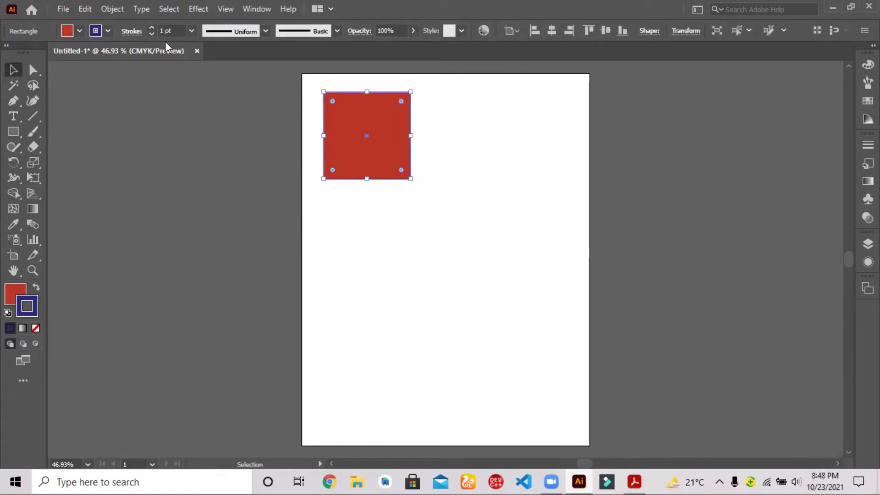
{"action": "left_click", "coordinate": [192, 31]}
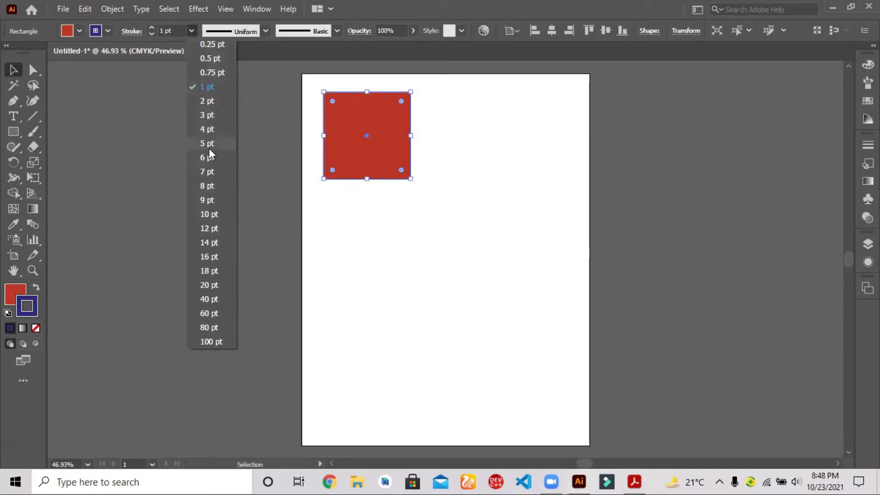
{"action": "left_click", "coordinate": [211, 131]}
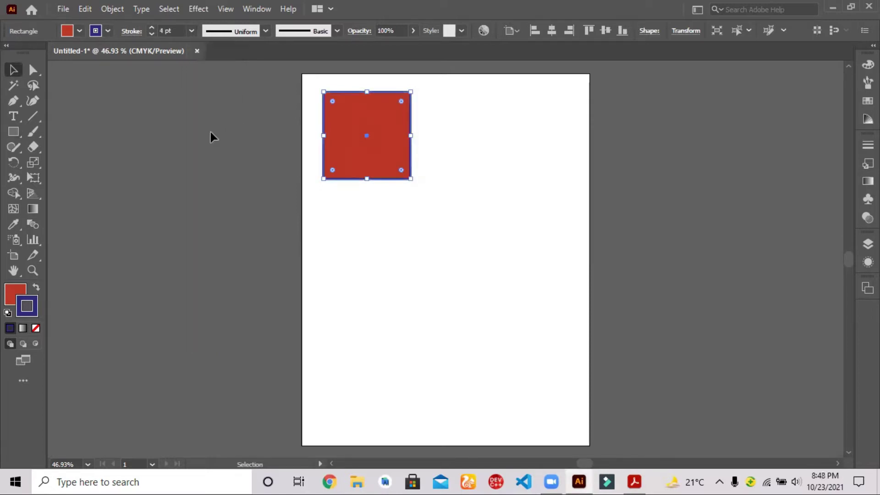
{"action": "left_click", "coordinate": [328, 208]}
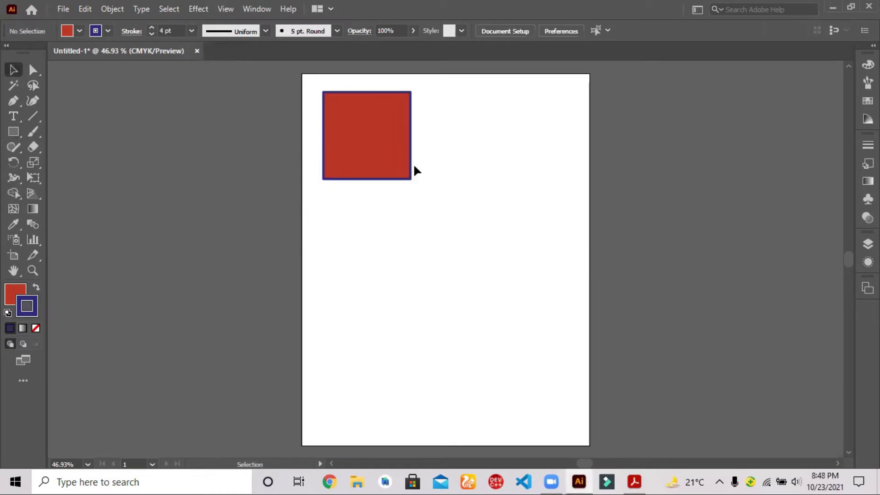
Draw a second square with red fill and no stroke to the right of the blue-outlined square.
{"action": "left_click", "coordinate": [18, 130]}
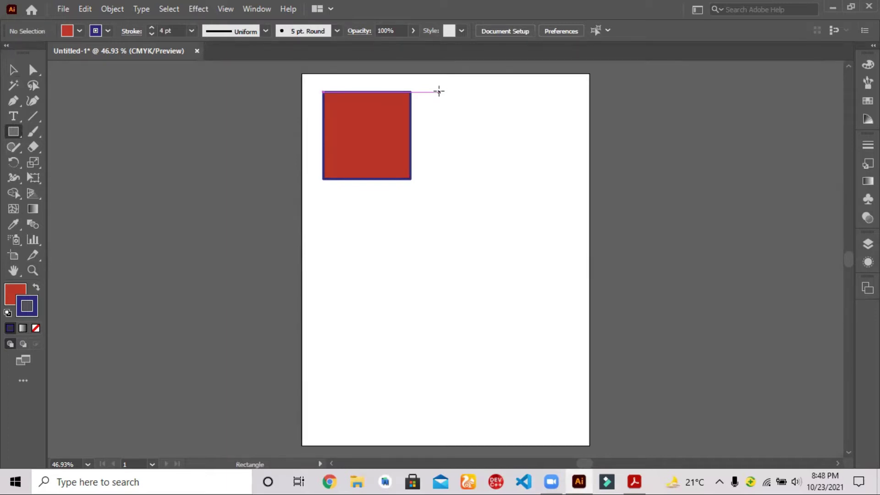
{"action": "left_click", "coordinate": [38, 330]}
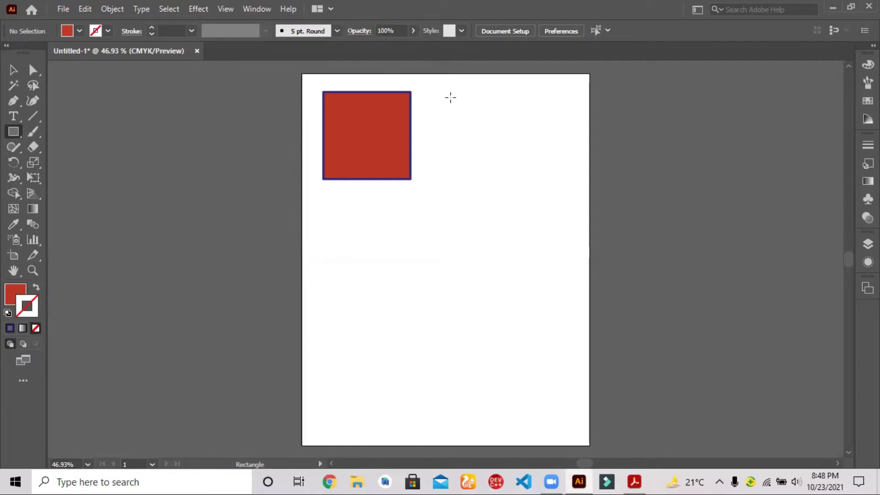
{"action": "left_click_drag", "start_coordinate": [456, 91], "coordinate": [555, 158]}
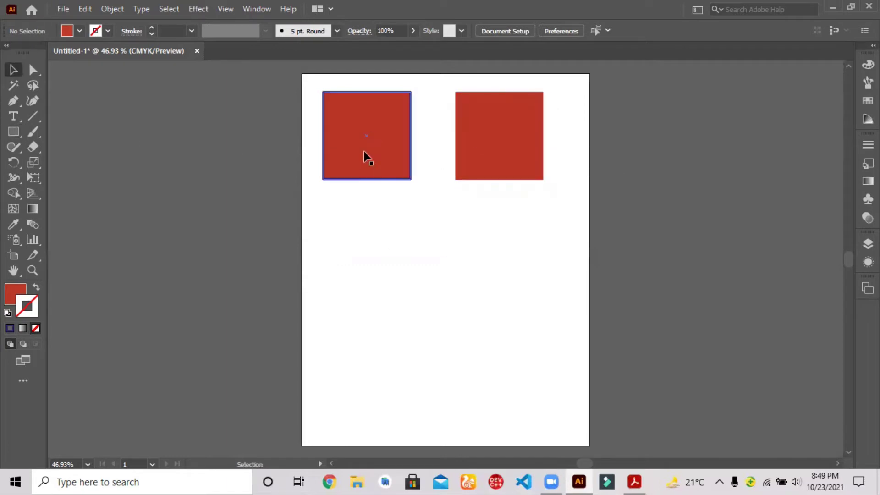
Draw a third square with no fill and a red stroke below the blue-outlined square, then deselect it.
{"action": "left_click", "coordinate": [19, 134]}
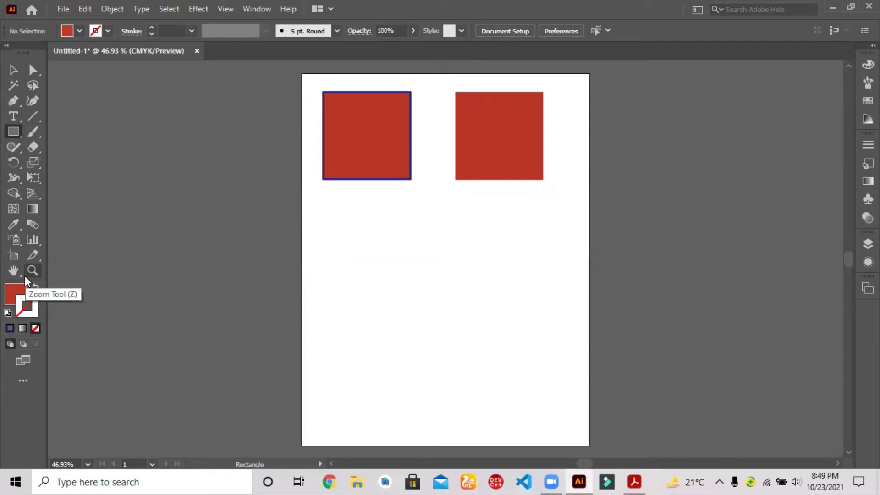
{"action": "left_click", "coordinate": [23, 296]}
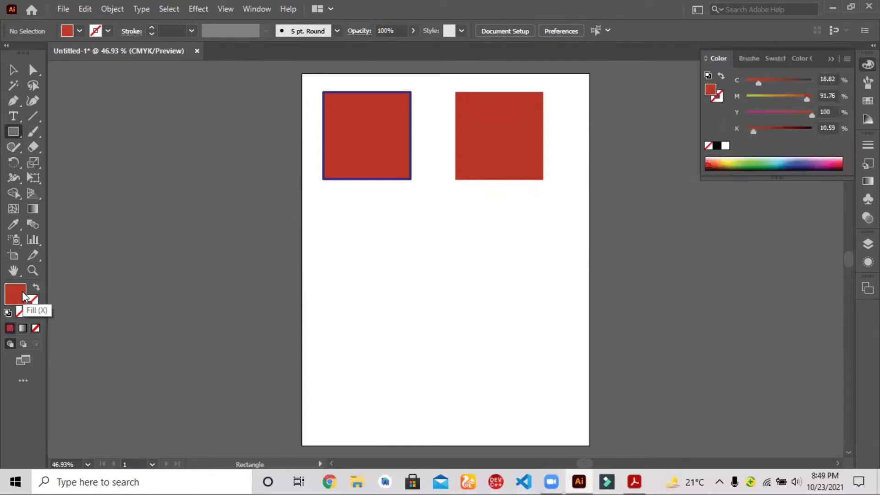
{"action": "left_click", "coordinate": [37, 329]}
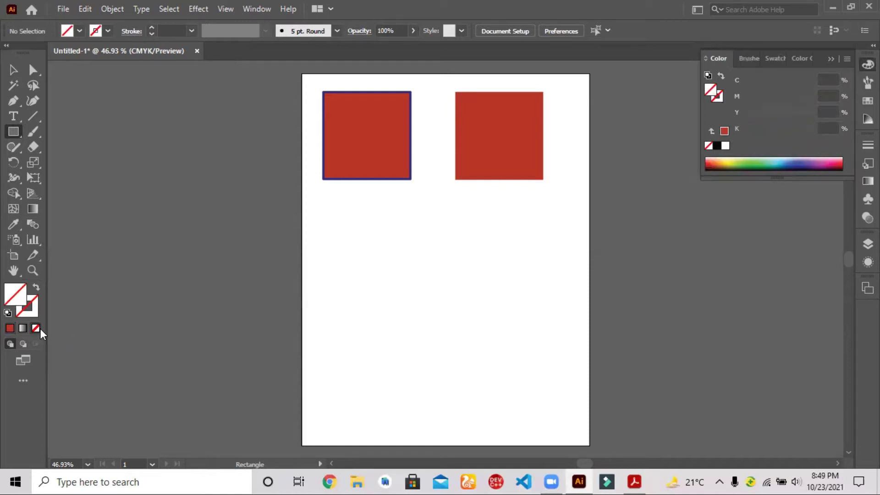
{"action": "left_click", "coordinate": [34, 308]}
{"action": "left_click", "coordinate": [10, 328]}
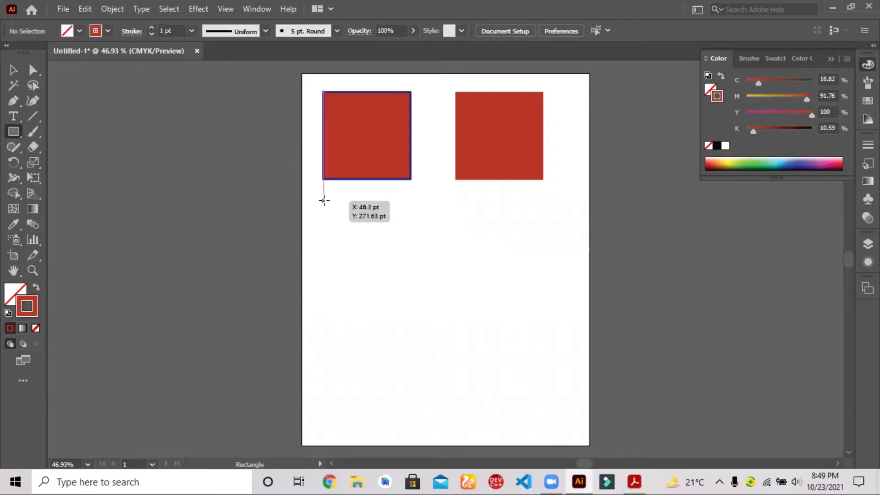
{"action": "left_click_drag", "start_coordinate": [321, 201], "coordinate": [382, 287]}
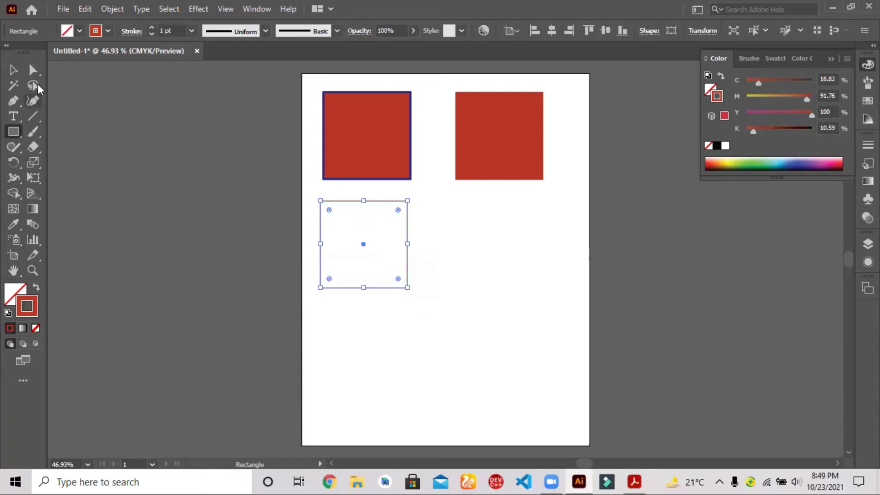
{"action": "left_click", "coordinate": [14, 70]}
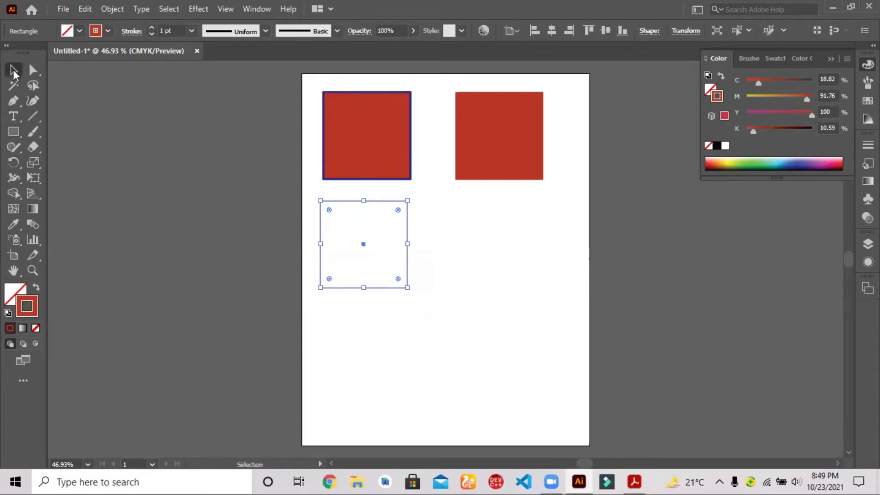
{"action": "left_click", "coordinate": [489, 307]}
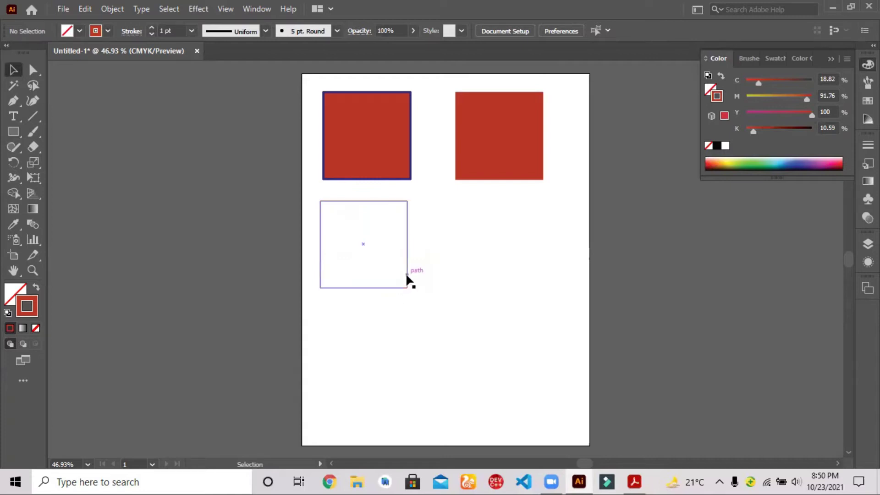
Move the unfilled square off the artboard and back, aligning it directly below the blue-outlined square.
{"action": "left_click_drag", "start_coordinate": [406, 273], "coordinate": [227, 202]}
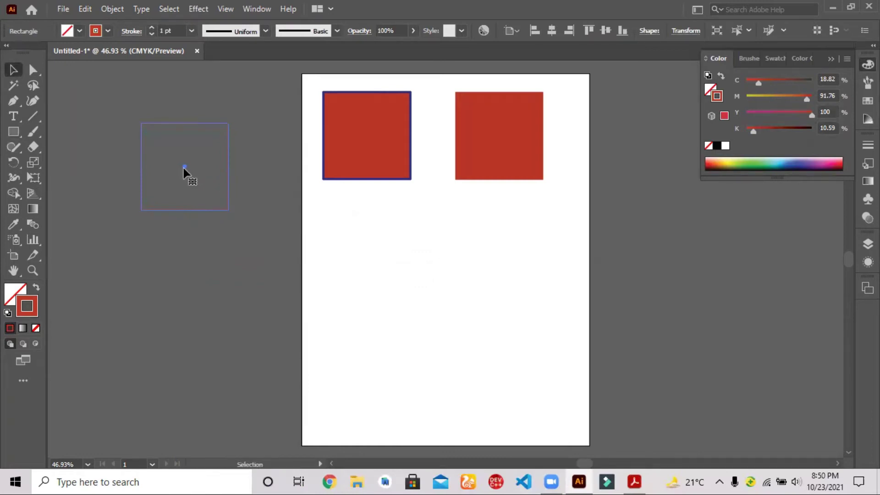
{"action": "left_click_drag", "start_coordinate": [183, 170], "coordinate": [364, 241]}
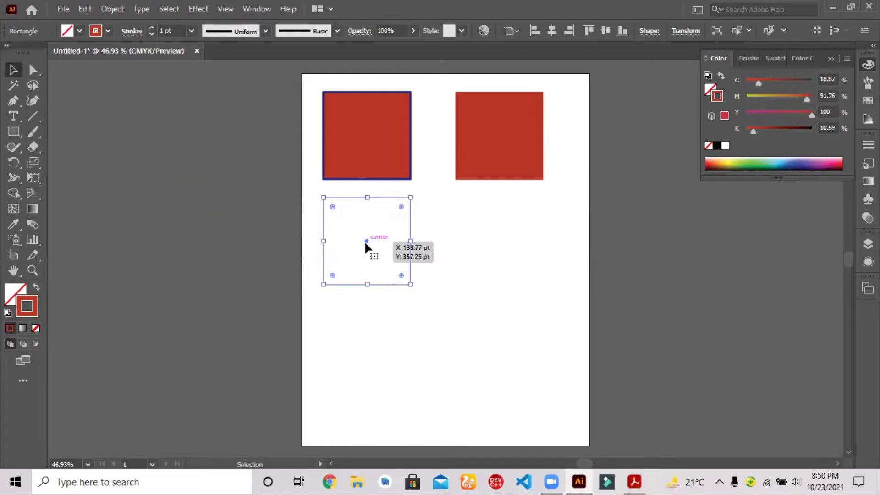
{"action": "left_click", "coordinate": [374, 342]}
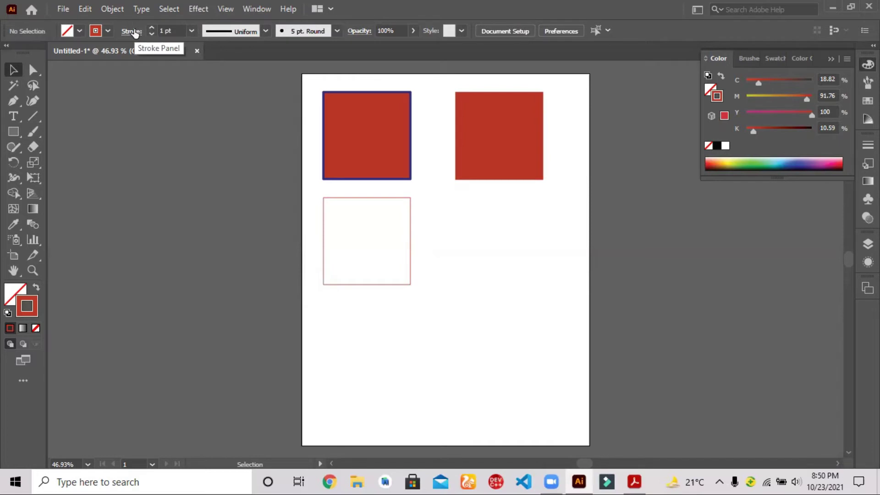
Display the docked Stroke settings in the workspace.
{"action": "left_click", "coordinate": [255, 4]}
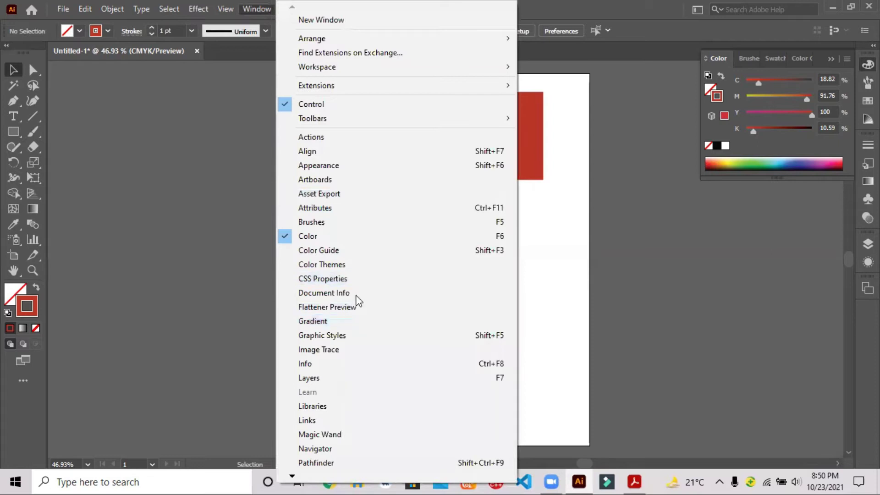
{"action": "left_click", "coordinate": [134, 33]}
{"action": "left_click", "coordinate": [256, 9]}
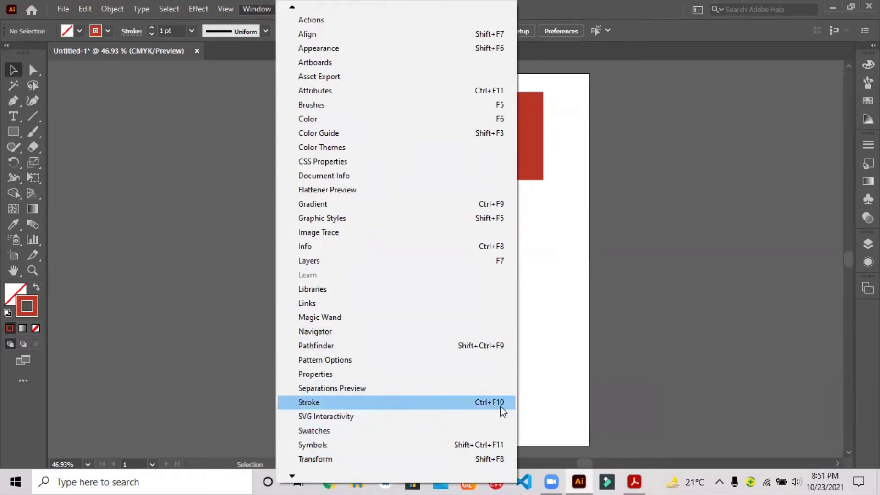
{"action": "left_click", "coordinate": [487, 409]}
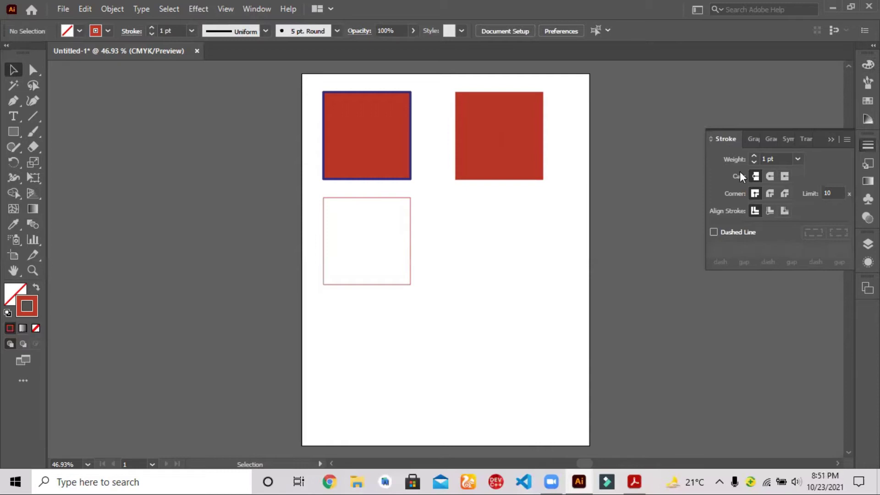
Open the detailed stroke options, choose centre stroke alignment, and close them.
{"action": "left_click", "coordinate": [130, 33]}
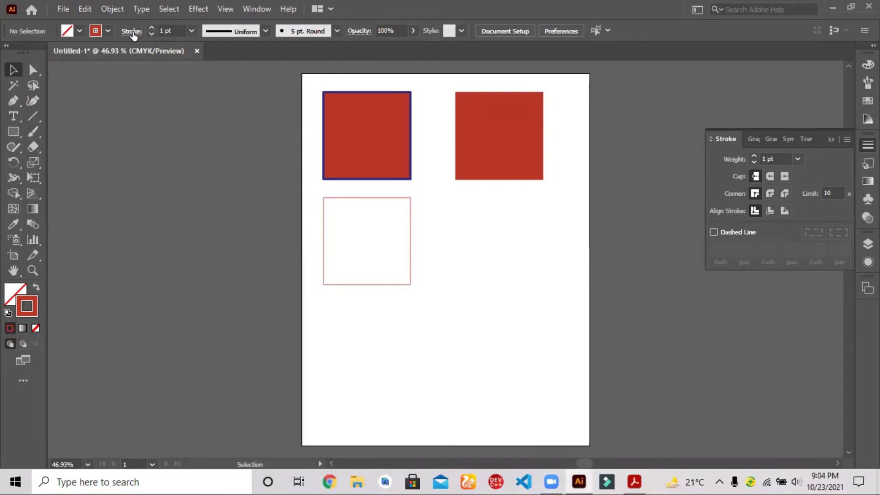
{"action": "left_click", "coordinate": [132, 32]}
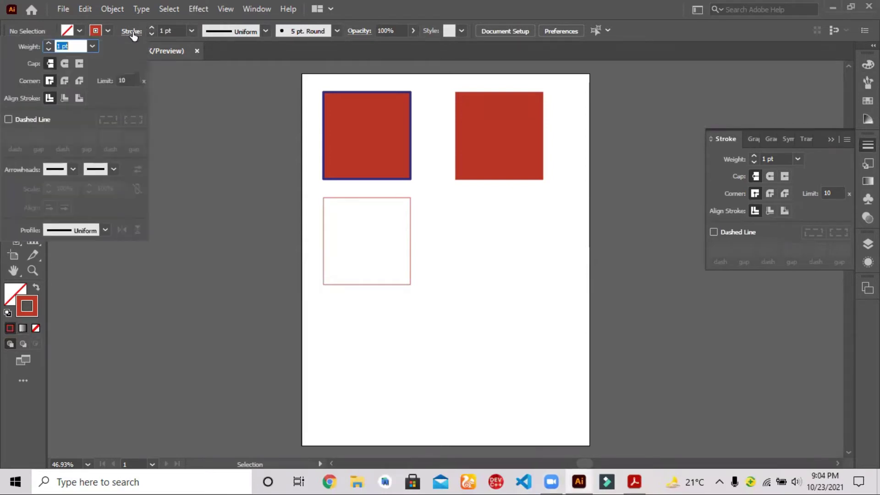
{"action": "left_click", "coordinate": [50, 97]}
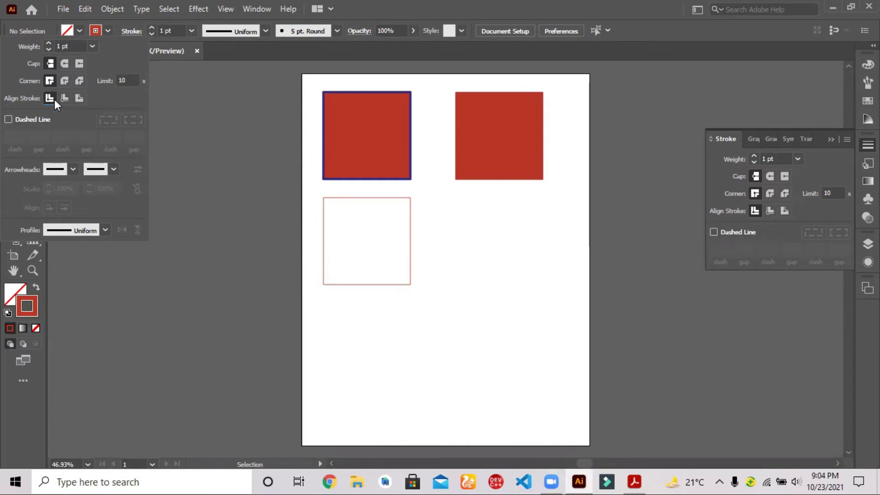
{"action": "left_click", "coordinate": [179, 183]}
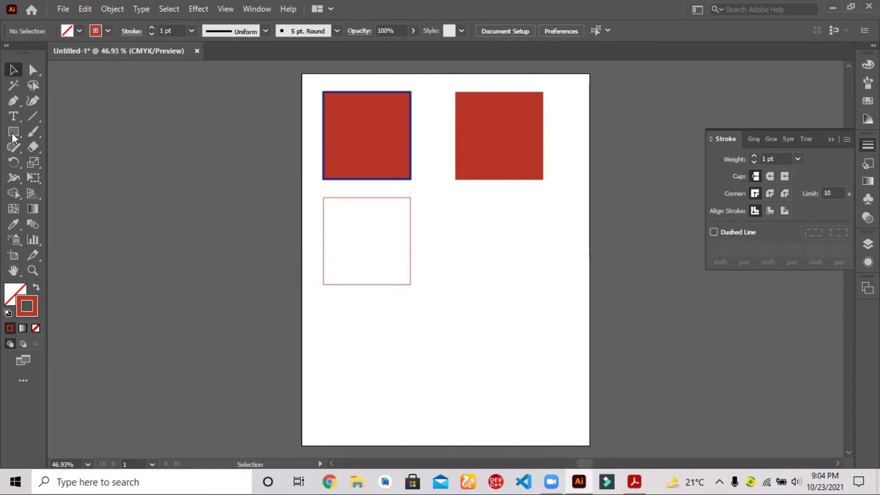
Draw an unfilled, red-stroked square below the strokeless red square and set its stroke weight to 8 pt, then 16 pt.
{"action": "left_click", "coordinate": [13, 131]}
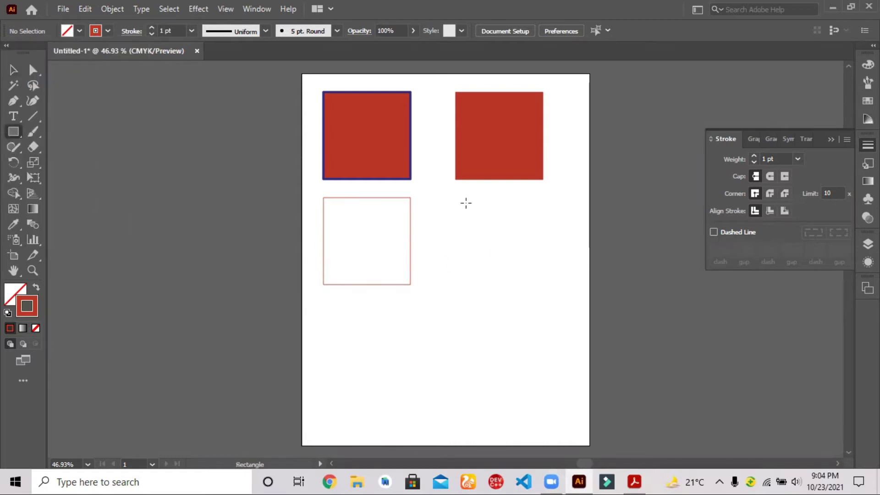
{"action": "left_click_drag", "start_coordinate": [458, 205], "coordinate": [514, 287]}
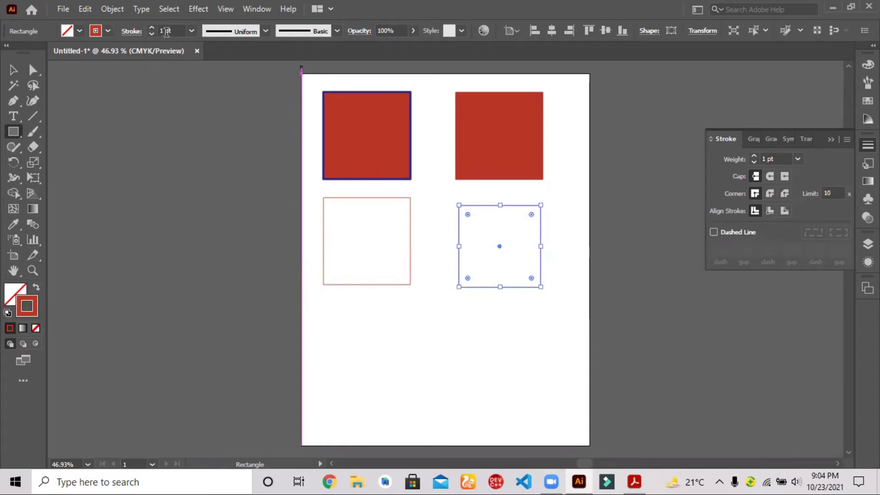
{"action": "left_click", "coordinate": [191, 31]}
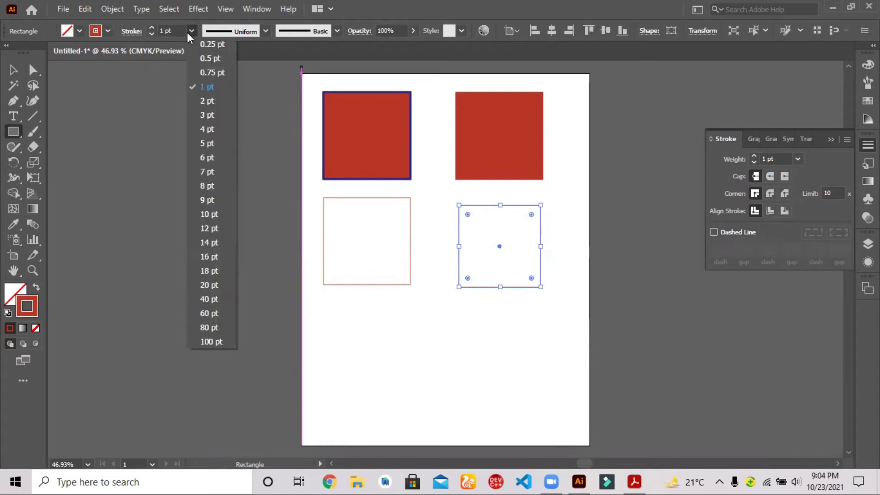
{"action": "left_click", "coordinate": [200, 185]}
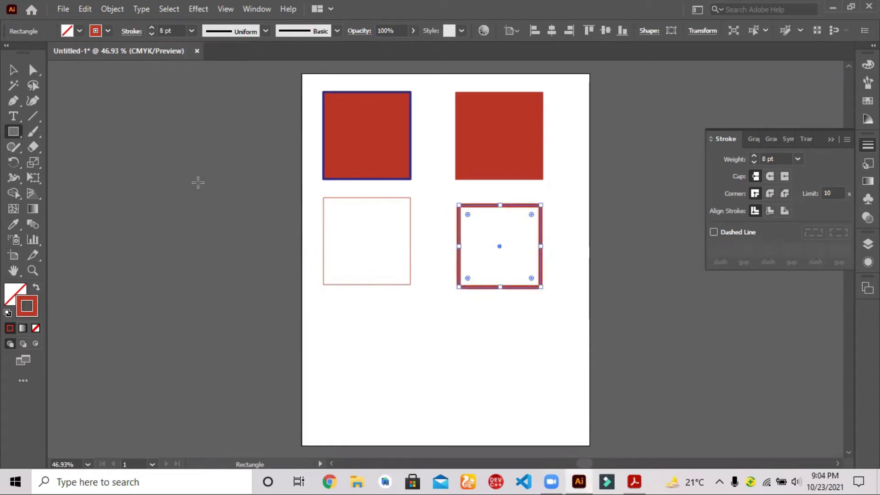
{"action": "left_click", "coordinate": [191, 30]}
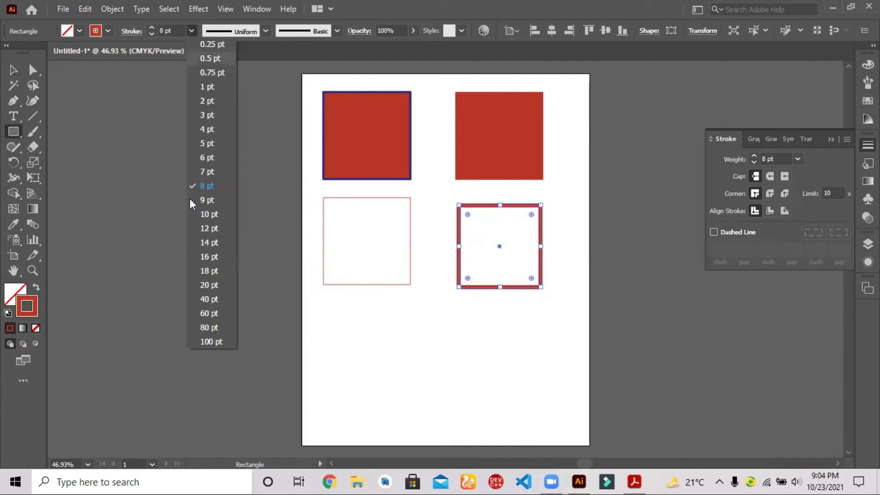
{"action": "left_click", "coordinate": [216, 261]}
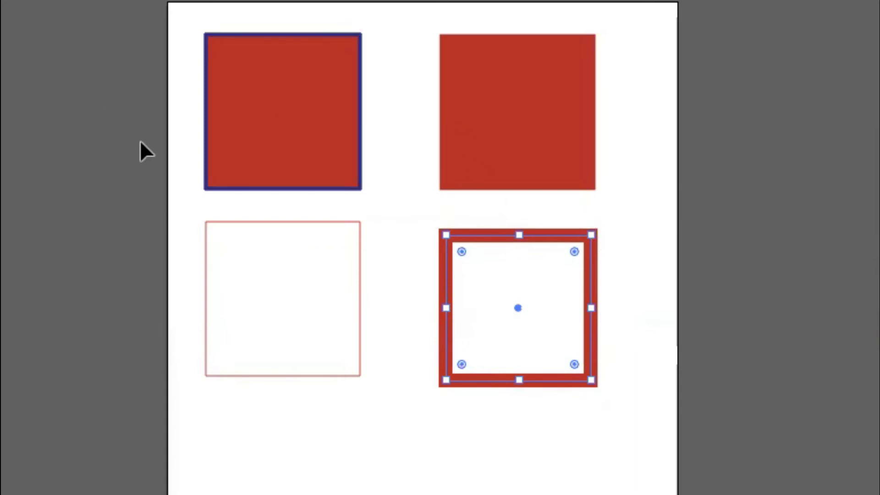
Select the thick red-stroked square below the strokeless red one and align its stroke to the inside.
{"action": "left_click", "coordinate": [359, 125]}
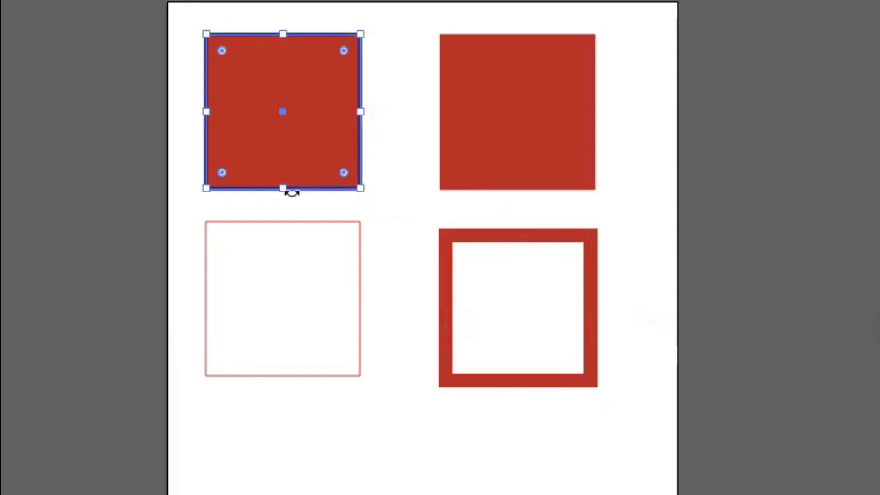
{"action": "left_click", "coordinate": [449, 260]}
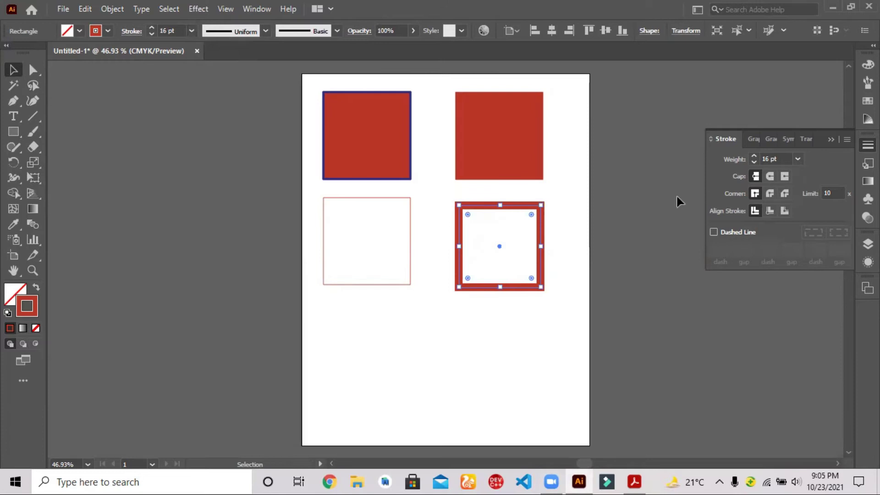
{"action": "left_click", "coordinate": [773, 210]}
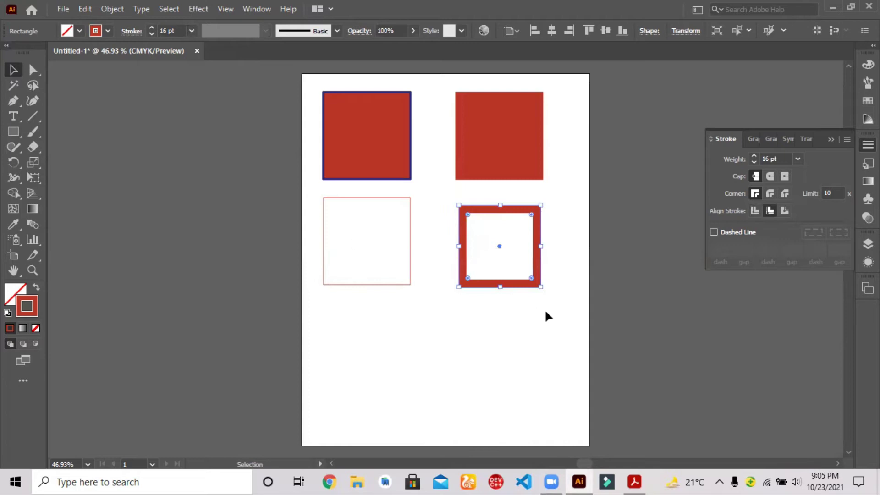
{"action": "left_click", "coordinate": [539, 295]}
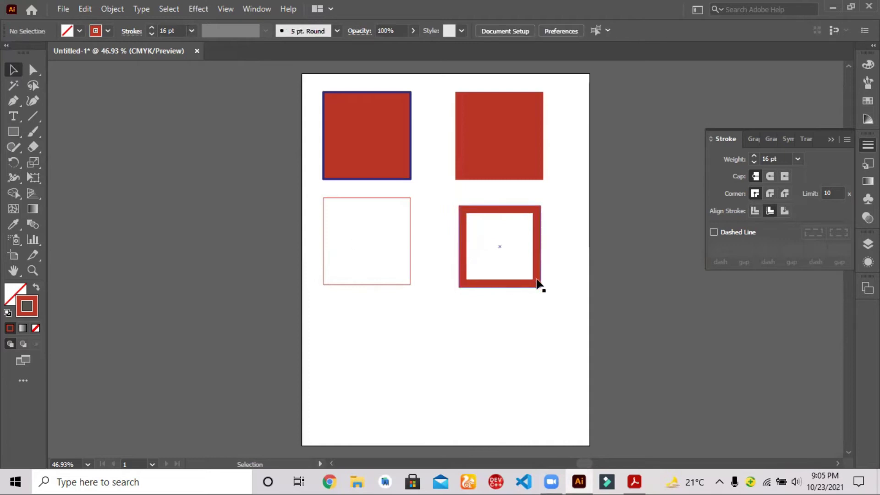
{"action": "left_click", "coordinate": [538, 283]}
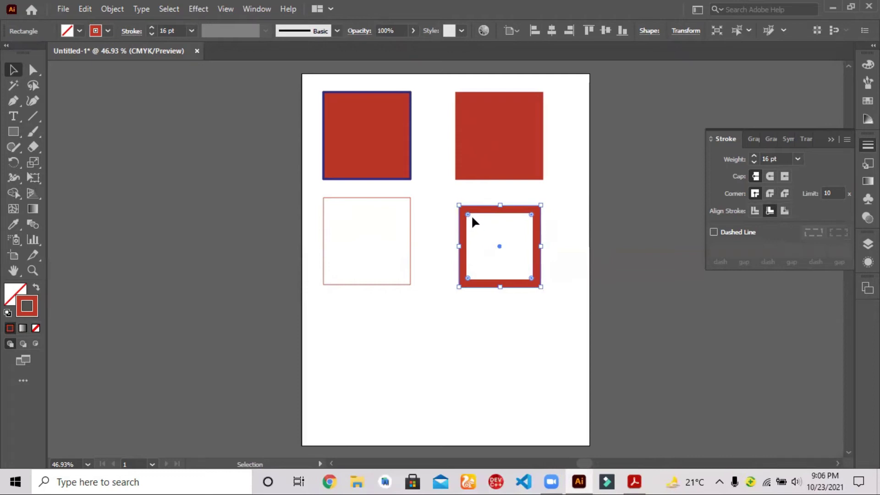
Round the thick-stroked square's corners slightly and switch its stroke alignment between outside and inside, ending on outside.
{"action": "mouse_move", "coordinate": [467, 213]}
{"action": "left_mouse_down"}
{"action": "mouse_move", "coordinate": [490, 238]}
{"action": "mouse_move", "coordinate": [481, 198]}
{"action": "mouse_move", "coordinate": [475, 194]}
{"action": "mouse_move", "coordinate": [494, 232]}
{"action": "mouse_move", "coordinate": [472, 198]}
{"action": "left_mouse_up"}
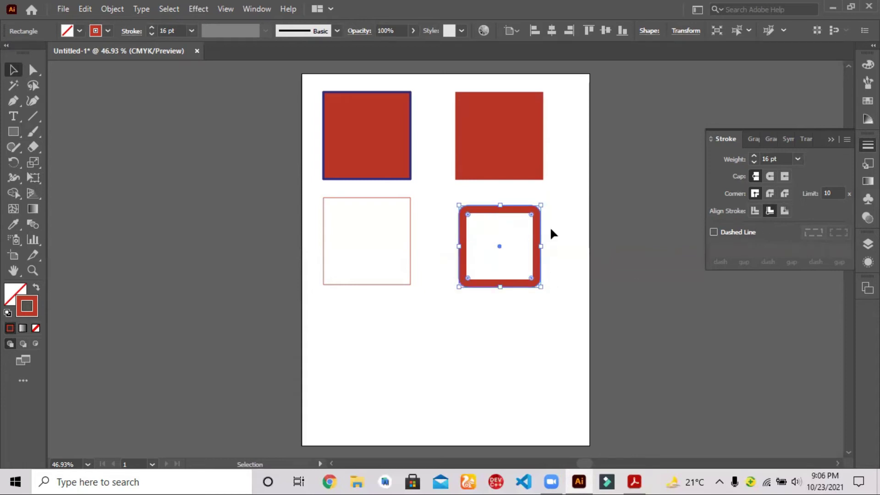
{"action": "left_click", "coordinate": [783, 211]}
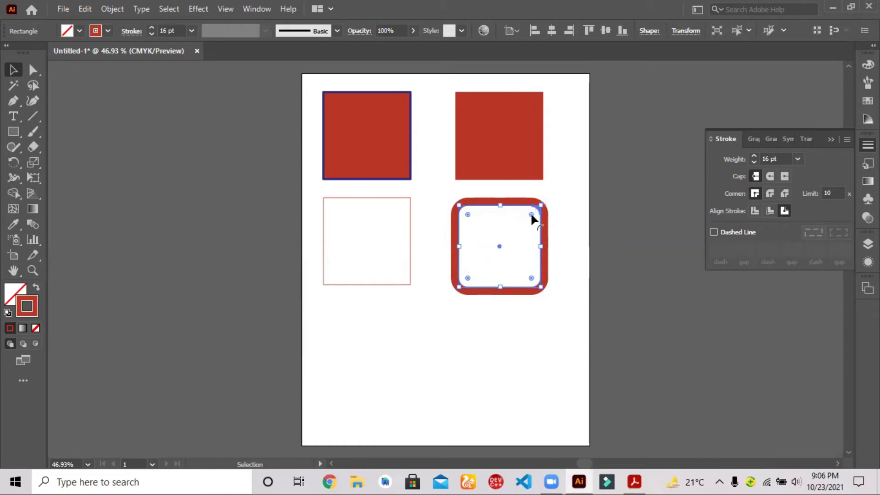
{"action": "mouse_move", "coordinate": [530, 214]}
{"action": "left_mouse_down"}
{"action": "mouse_move", "coordinate": [470, 246]}
{"action": "mouse_move", "coordinate": [574, 214]}
{"action": "mouse_move", "coordinate": [531, 221]}
{"action": "left_mouse_up"}
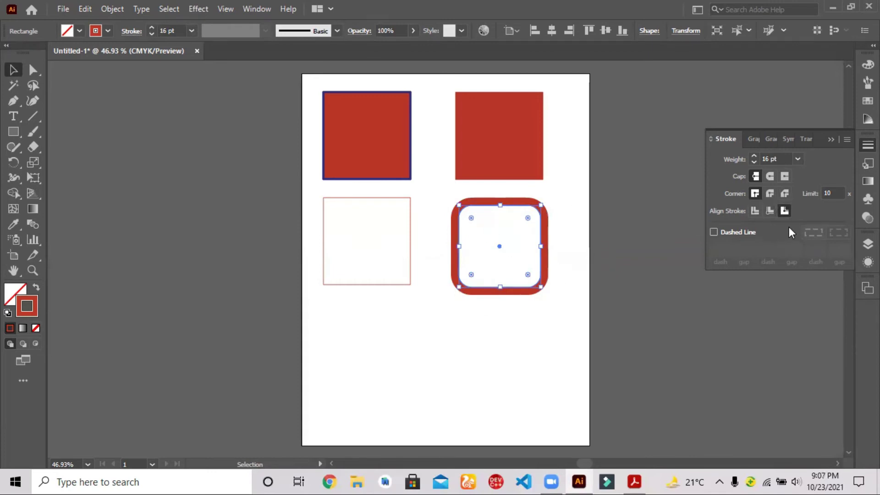
{"action": "left_click", "coordinate": [771, 212]}
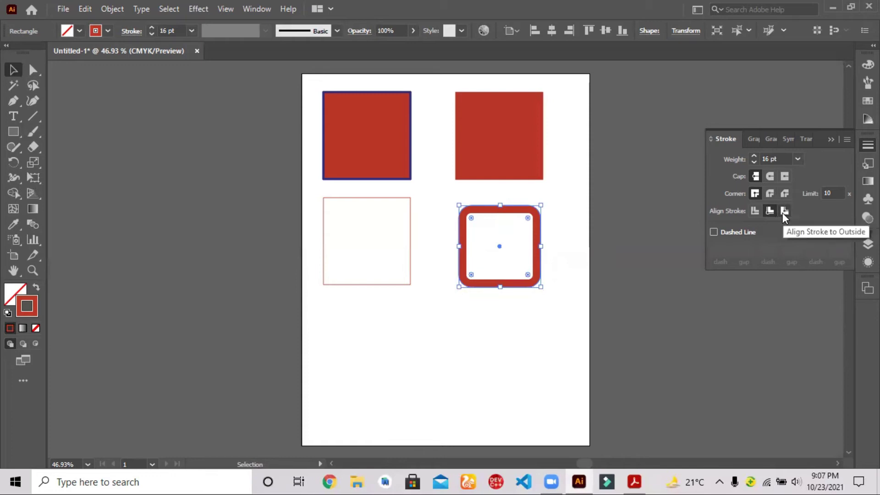
{"action": "left_click", "coordinate": [782, 212]}
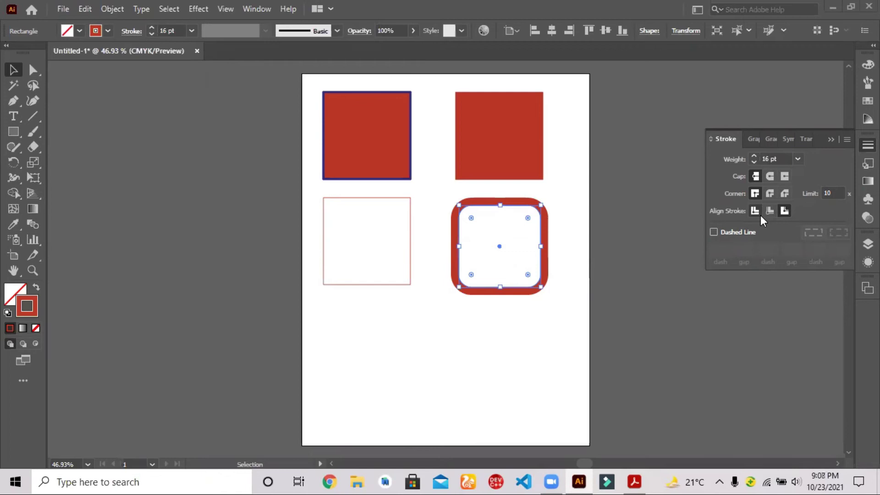
Reset the thick-stroked square's corner radius to 0 pt and align its stroke to the centre.
{"action": "left_click_drag", "start_coordinate": [467, 212], "coordinate": [446, 180]}
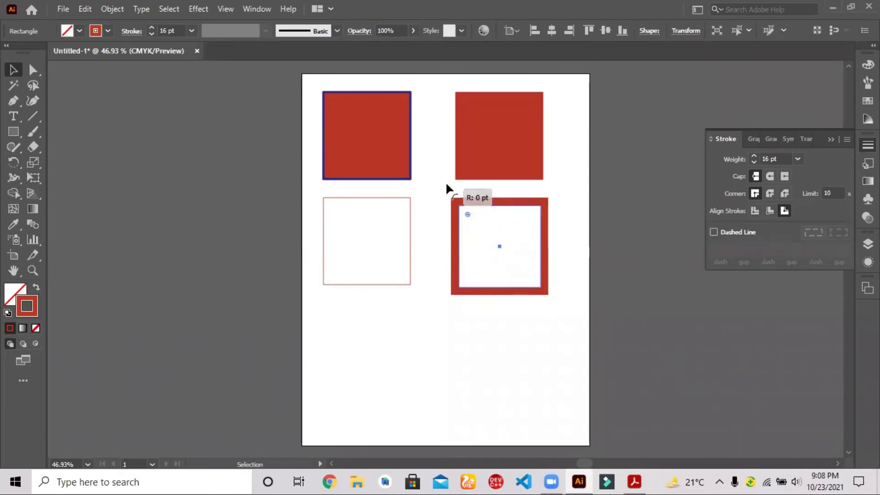
{"action": "left_click", "coordinate": [752, 212]}
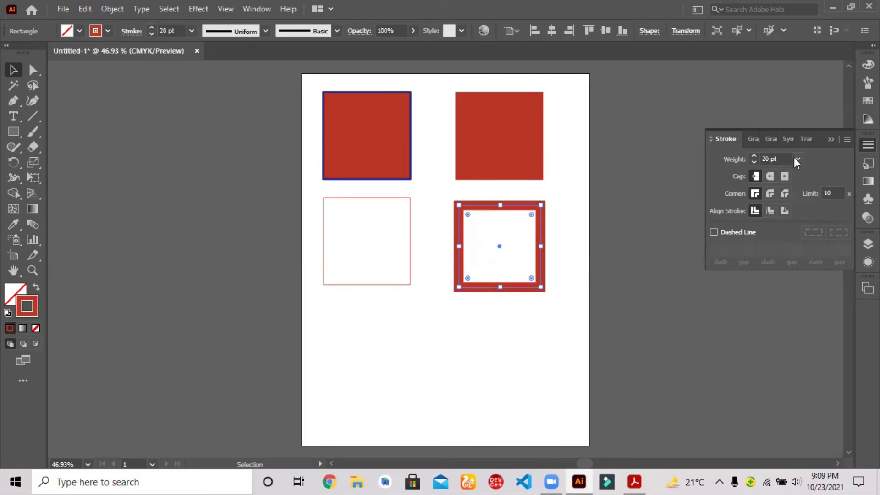
Set the square's stroke weight to 40 pt and align the stroke to the inside.
{"action": "left_click", "coordinate": [795, 159]}
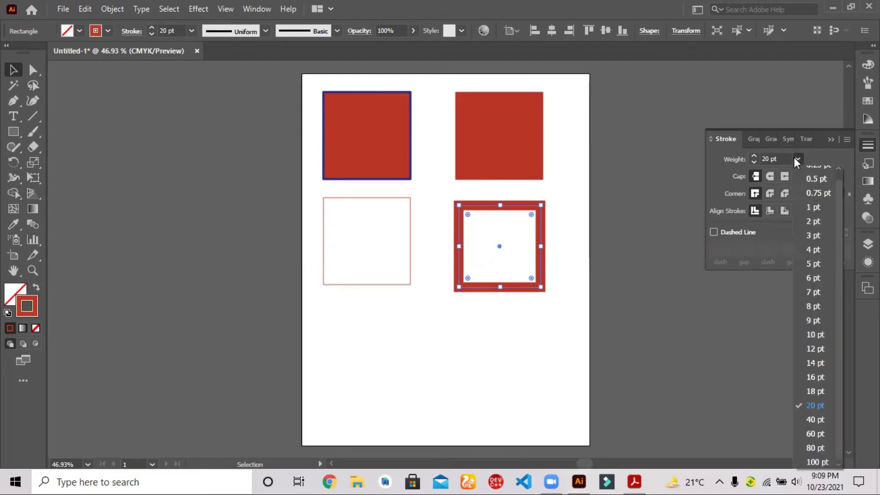
{"action": "left_click", "coordinate": [809, 420]}
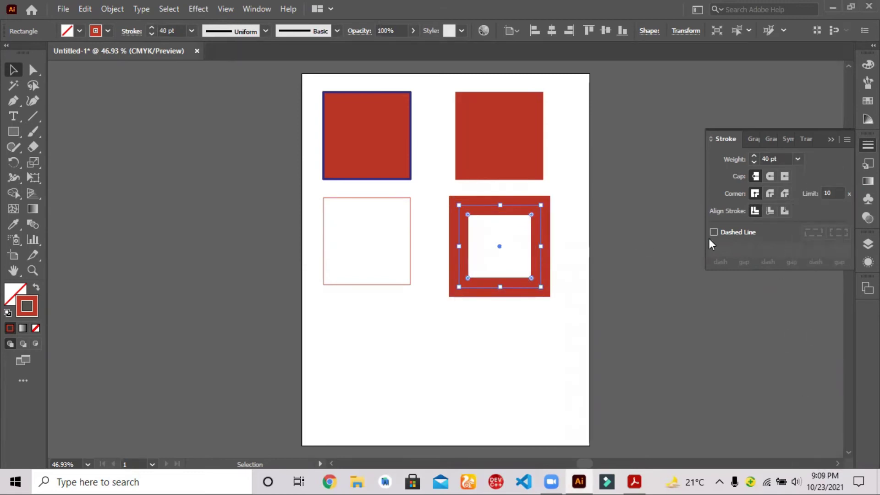
{"action": "left_click", "coordinate": [770, 211]}
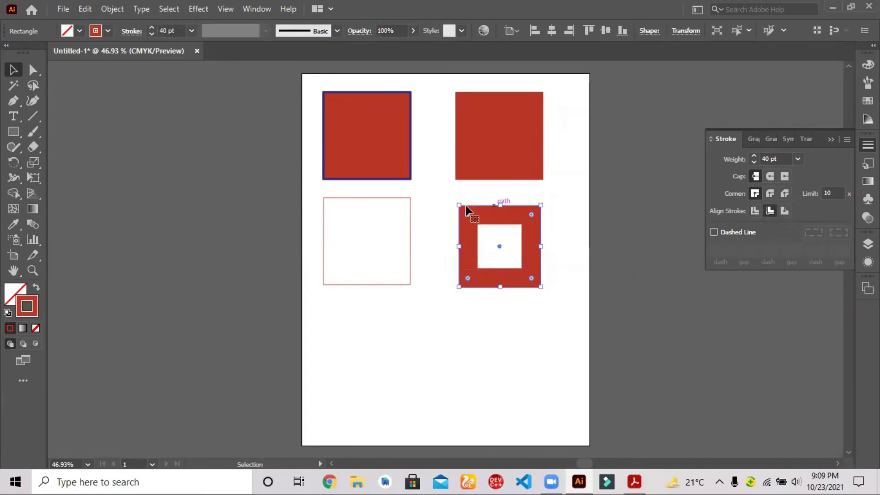
Set the square's stroke weight to 16 pt and align the stroke to the outside.
{"action": "left_click", "coordinate": [801, 158]}
{"action": "left_click", "coordinate": [815, 382]}
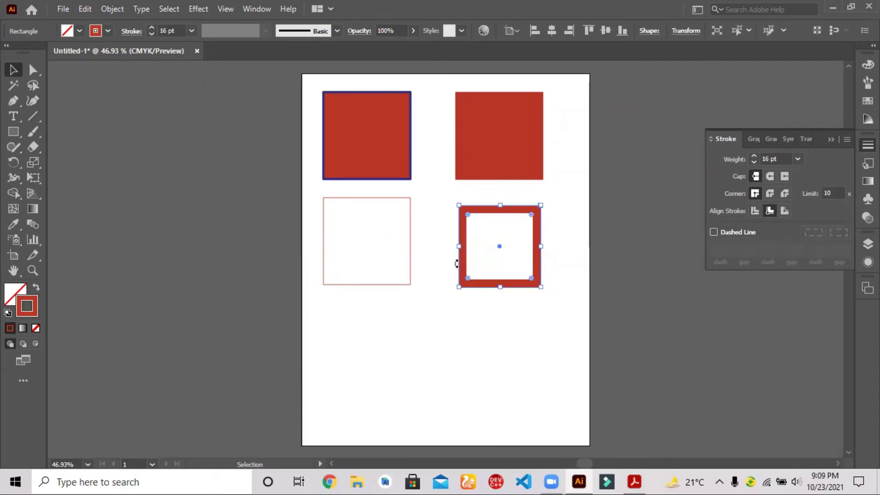
{"action": "left_click", "coordinate": [785, 209]}
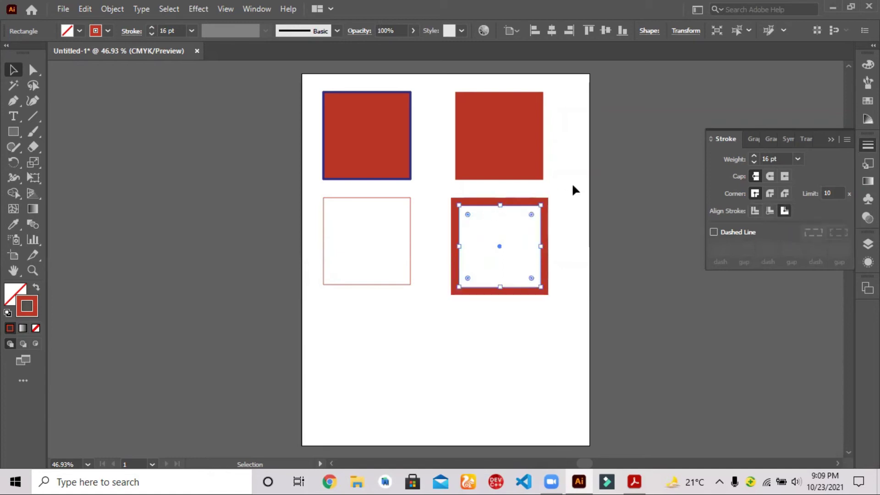
Set the square's stroke weight to 40 pt, then 18 pt.
{"action": "left_click", "coordinate": [798, 159]}
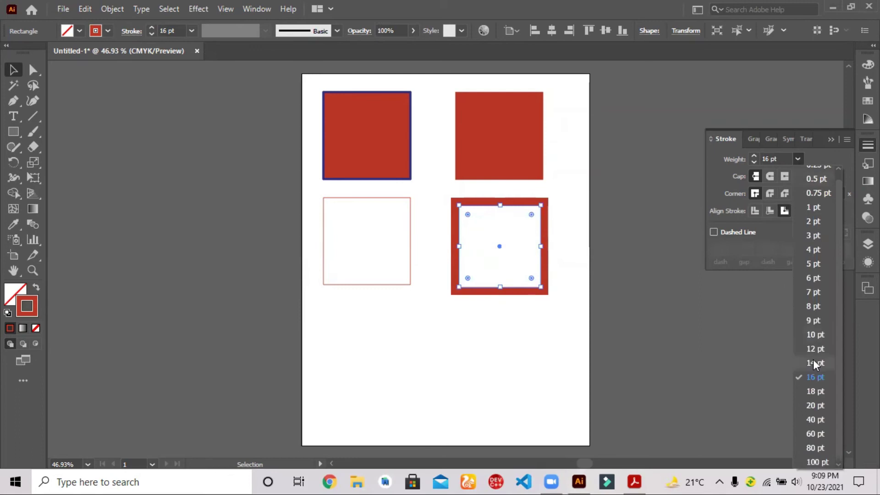
{"action": "left_click", "coordinate": [814, 419]}
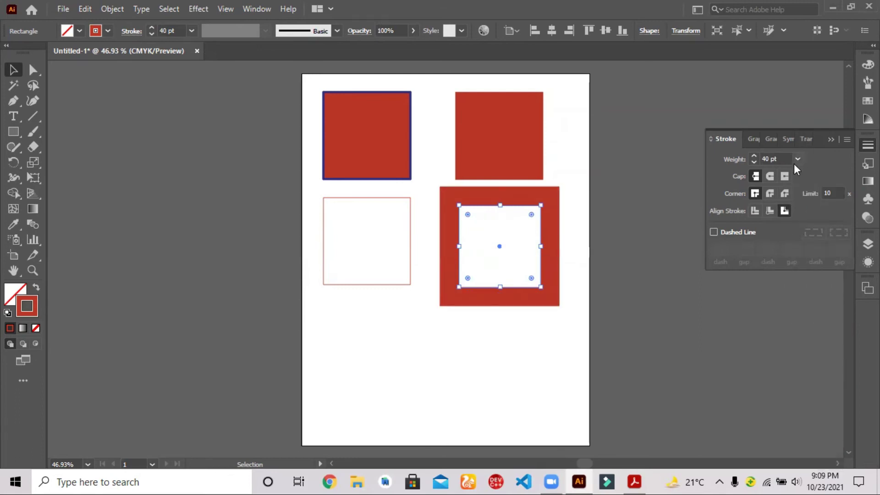
{"action": "left_click", "coordinate": [796, 161]}
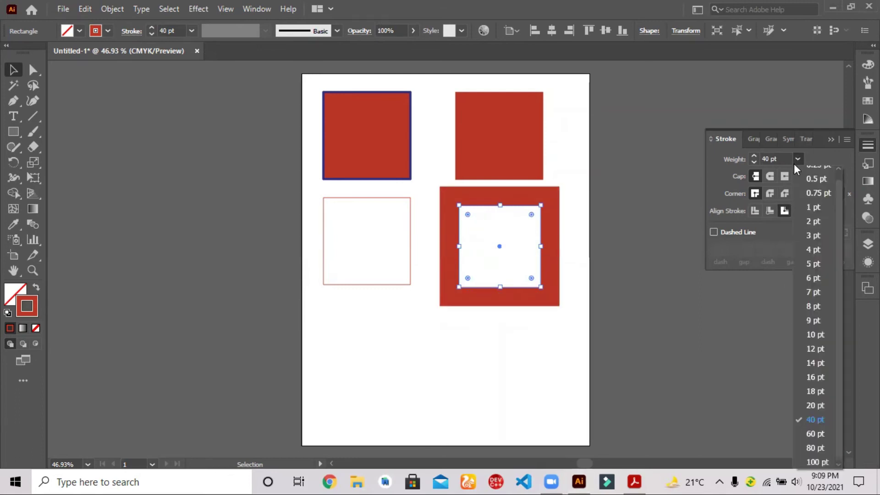
{"action": "left_click", "coordinate": [817, 388]}
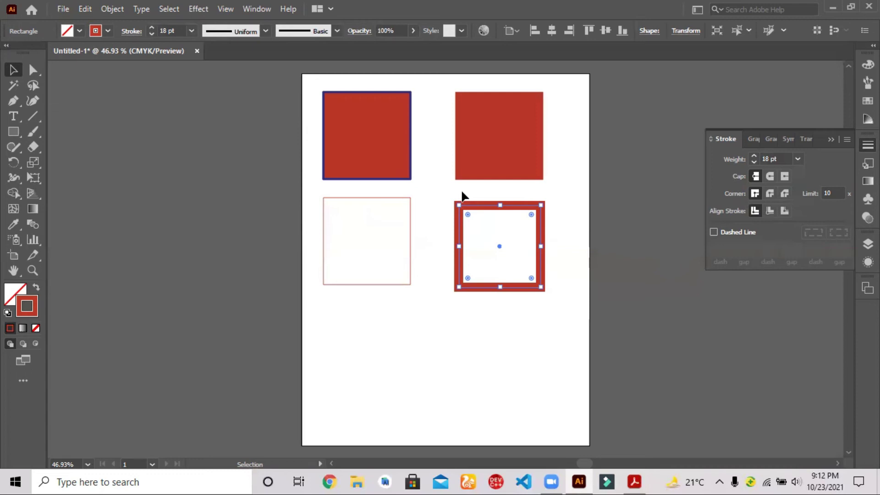
Reselect the thick-stroked square and turn its outline into a dashed line with 12 pt dashes.
{"action": "left_click", "coordinate": [554, 201]}
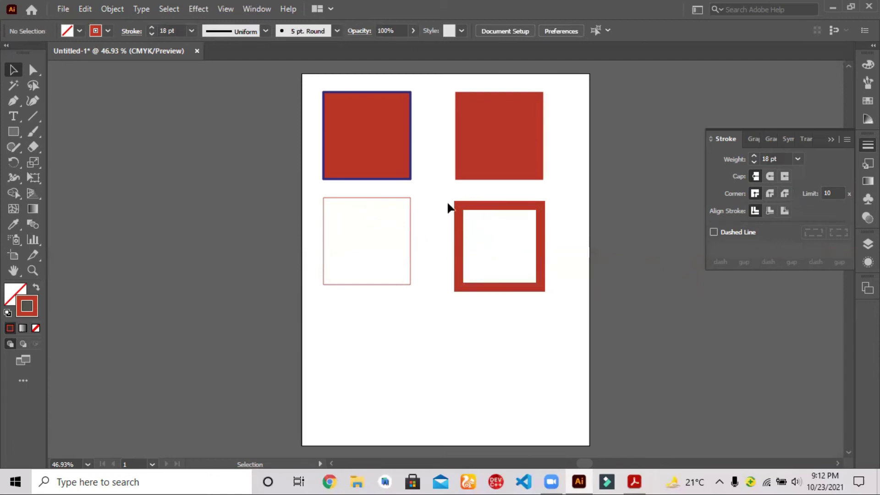
{"action": "left_click", "coordinate": [489, 207]}
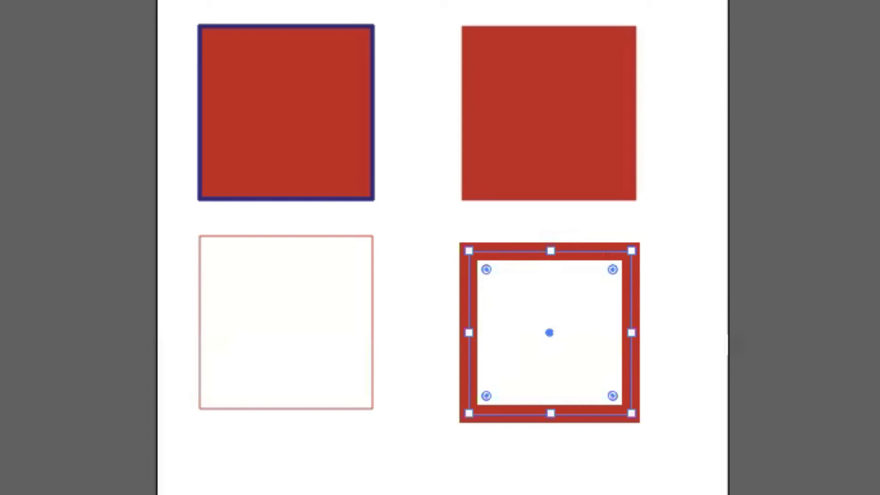
{"action": "left_click", "coordinate": [768, 194]}
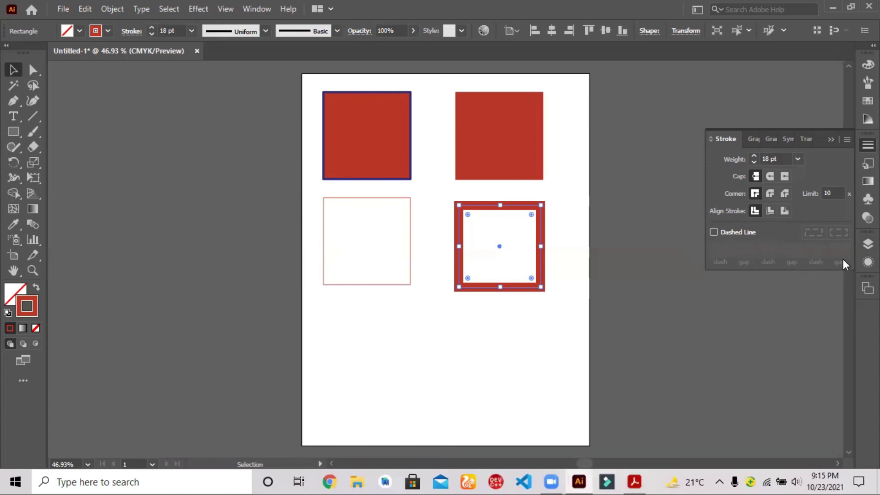
{"action": "left_click", "coordinate": [714, 234]}
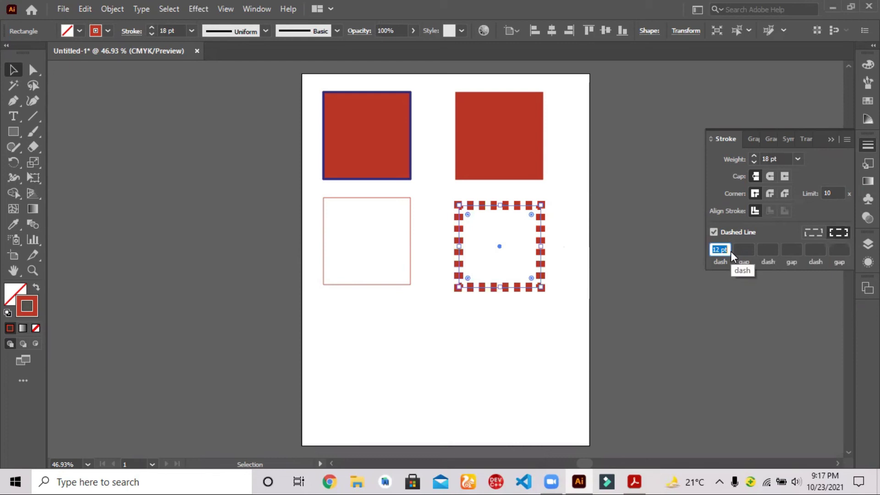
Clear the squares from the artboard and draw one large unfilled rectangle with the 18 pt red dashed stroke.
{"action": "left_click", "coordinate": [19, 74]}
{"action": "left_click_drag", "start_coordinate": [549, 310], "coordinate": [536, 278]}
{"action": "mouse_move", "coordinate": [324, 124]}
{"action": "left_mouse_down"}
{"action": "mouse_move", "coordinate": [585, 393]}
{"action": "mouse_move", "coordinate": [573, 409]}
{"action": "left_mouse_up"}
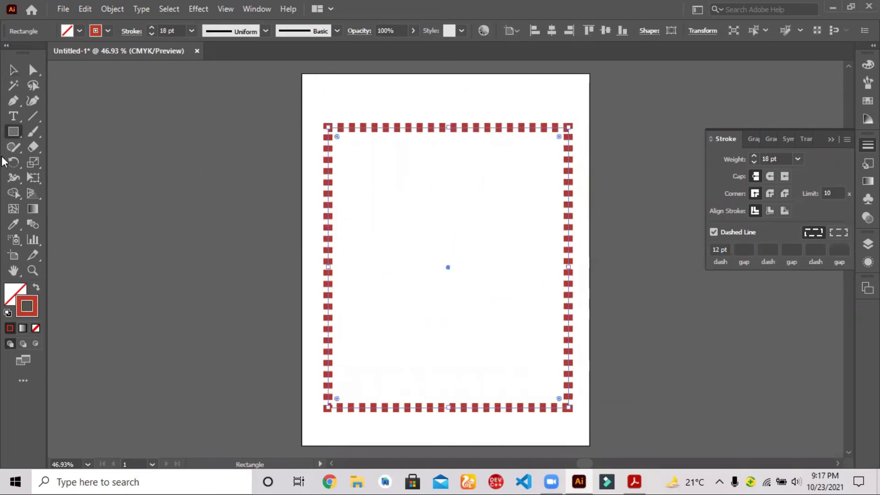
{"action": "key", "text": "v"}
{"action": "key", "text": "ctrl+shift+a"}
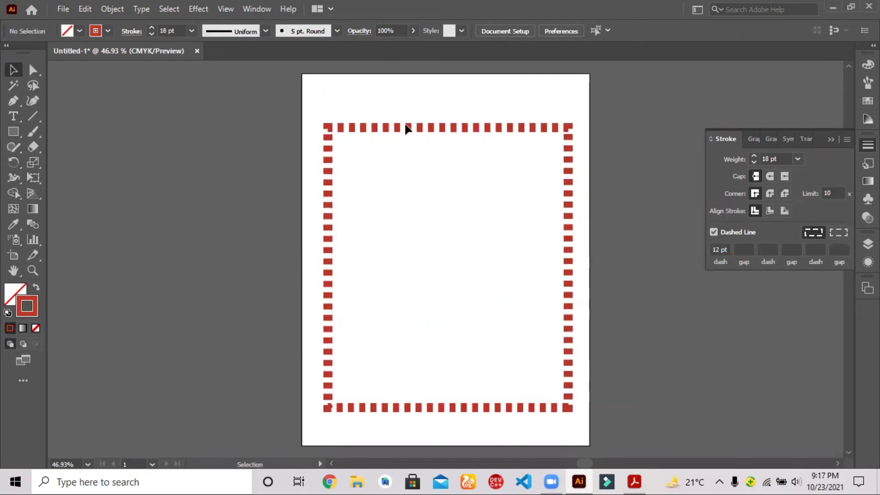
Align the large rectangle's dashes to its corners, adjusting their lengths to fit, and deselect it.
{"action": "left_click", "coordinate": [452, 129]}
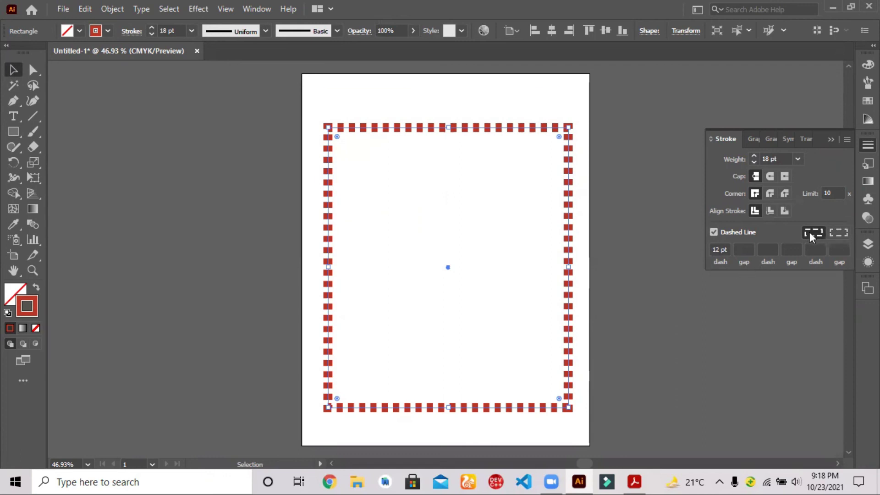
{"action": "left_click", "coordinate": [838, 232]}
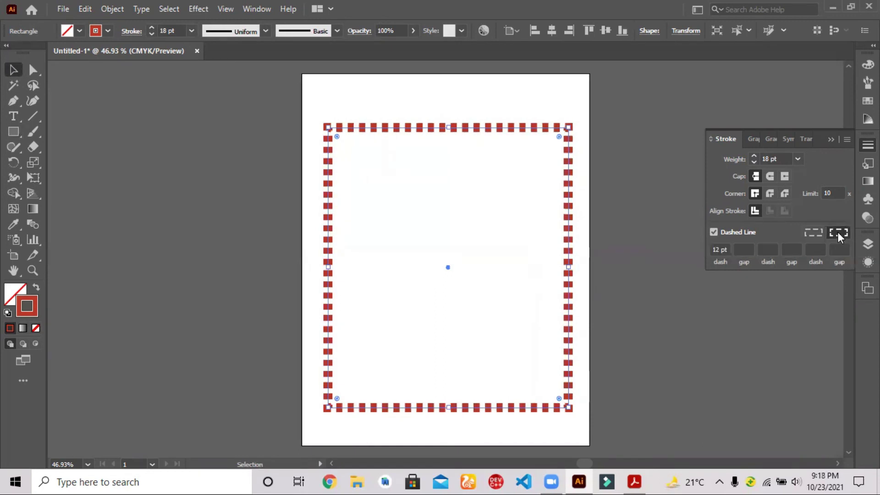
{"action": "left_click", "coordinate": [337, 91]}
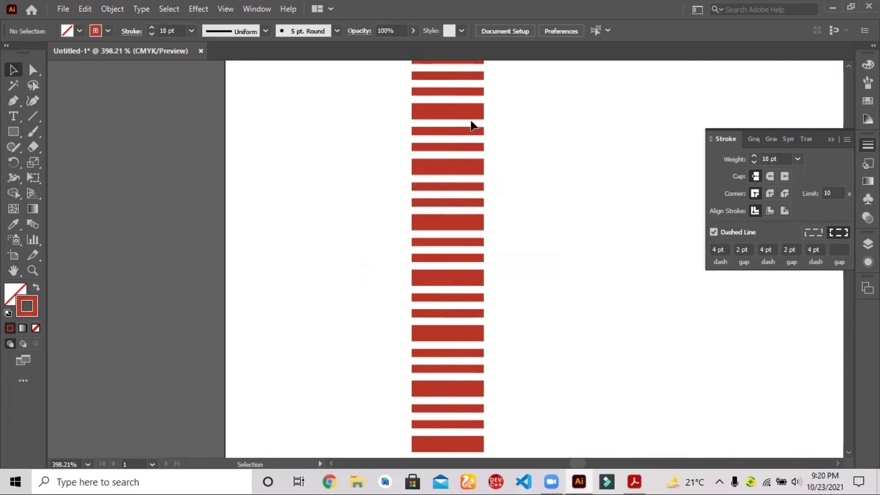
Complete the 4, 2, 6, 2, 4 pt dash pattern with a final gap of 2 pt.
{"action": "key", "text": "z"}
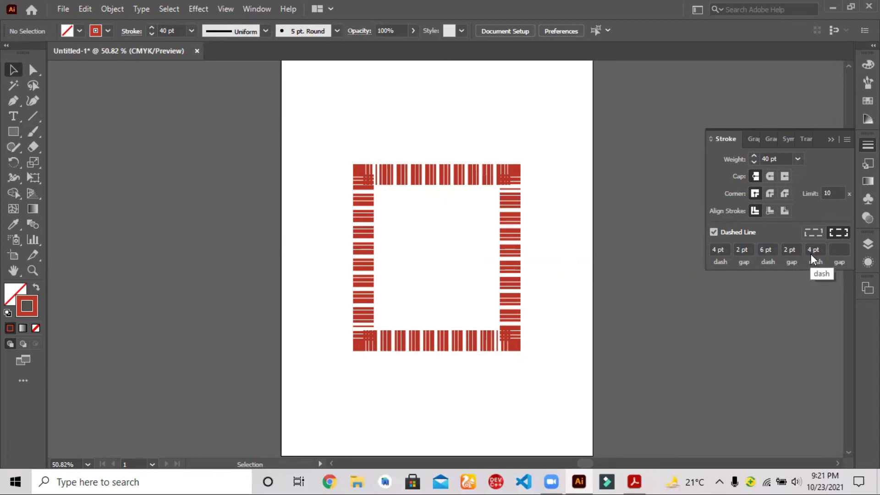
{"action": "left_click", "coordinate": [834, 248]}
{"action": "type", "text": "2"}
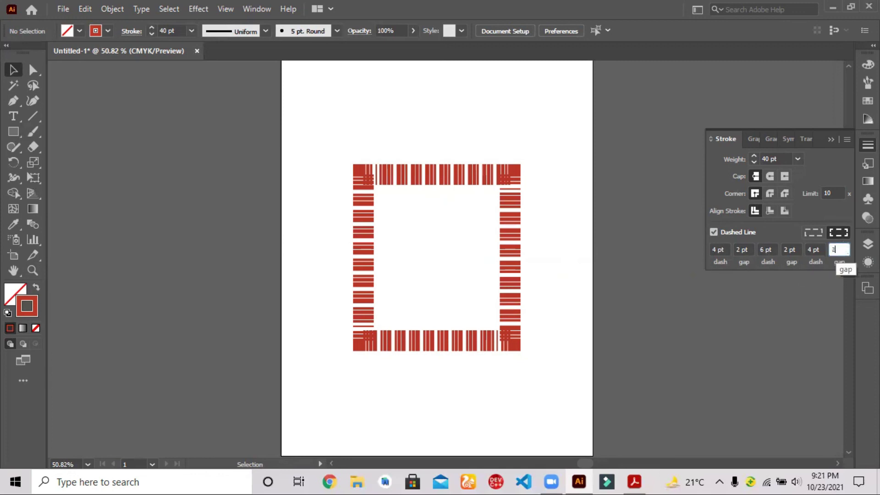
{"action": "left_click", "coordinate": [589, 326]}
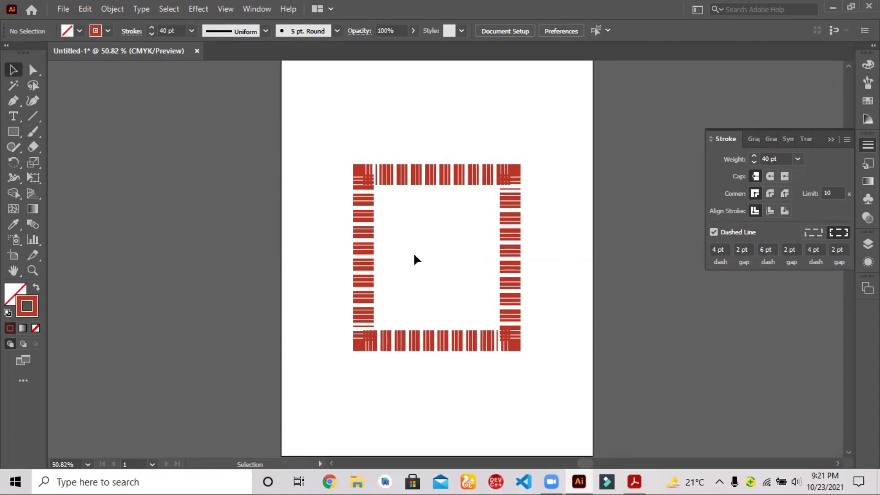
Clear the rectangle's extra dash and gap values and reapply dashing to its 9 pt stroke with a 4 pt dash.
{"action": "left_click", "coordinate": [516, 196]}
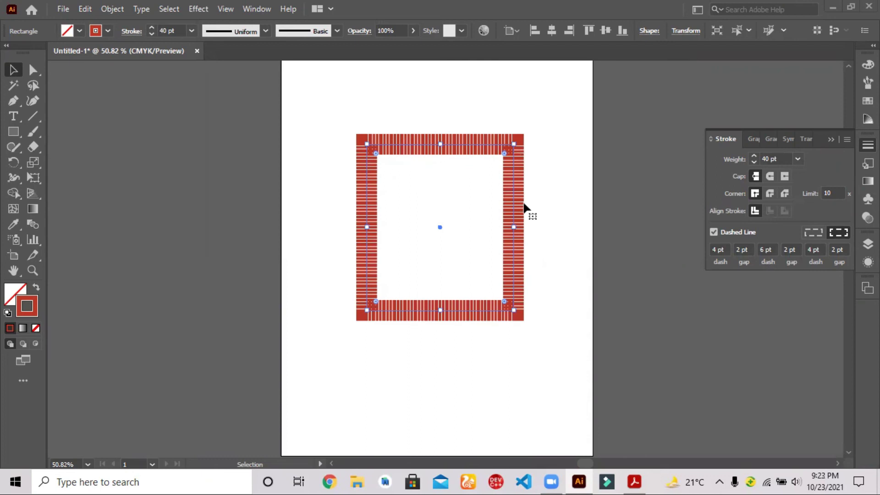
{"action": "left_click", "coordinate": [844, 250]}
{"action": "left_click_drag", "start_coordinate": [845, 250], "coordinate": [680, 253]}
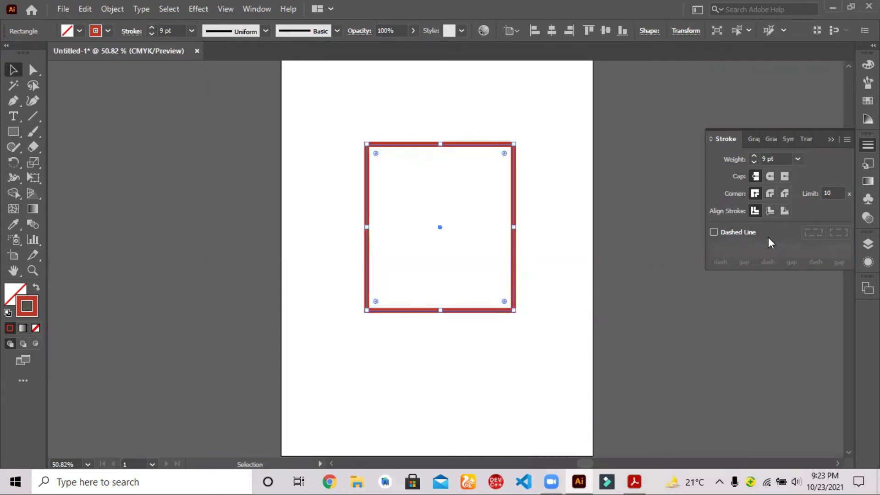
{"action": "left_click", "coordinate": [714, 234]}
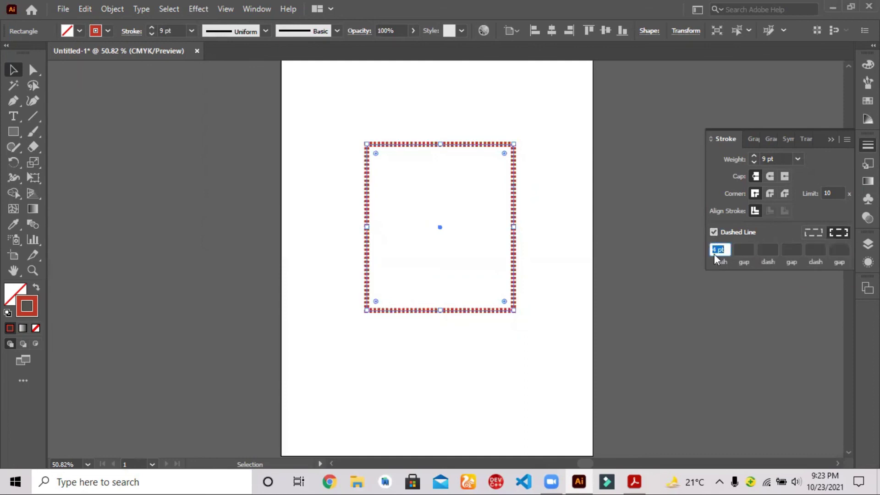
{"action": "left_click", "coordinate": [481, 237]}
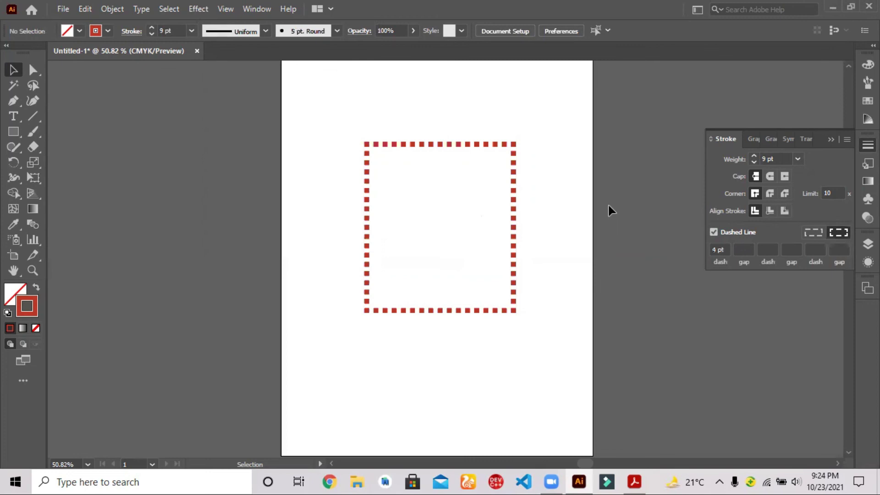
Set the dash length to 8 pt.
{"action": "left_click", "coordinate": [718, 249]}
{"action": "key", "text": "BackSpace"}
{"action": "type", "text": "8"}
{"action": "left_click", "coordinate": [666, 285]}
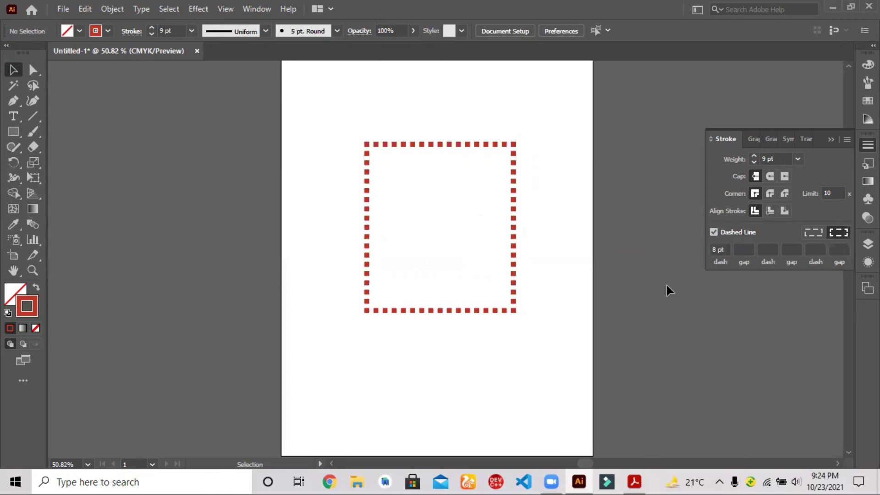